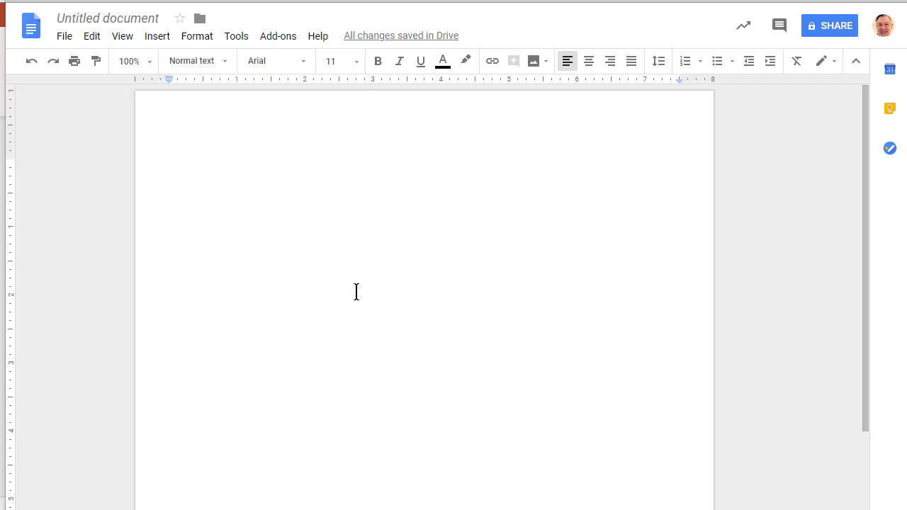
Turn on Voice typing from the Tools menu so the microphone panel appears.
click(236, 38)
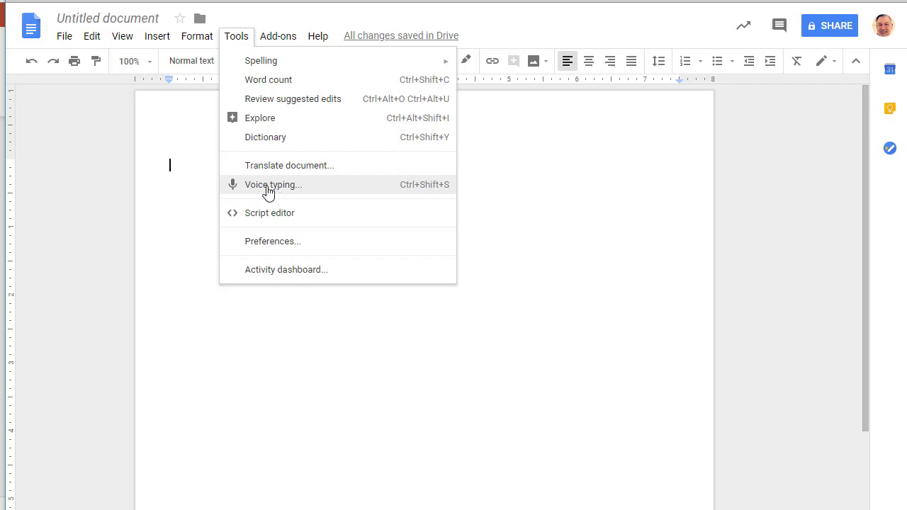
click(268, 186)
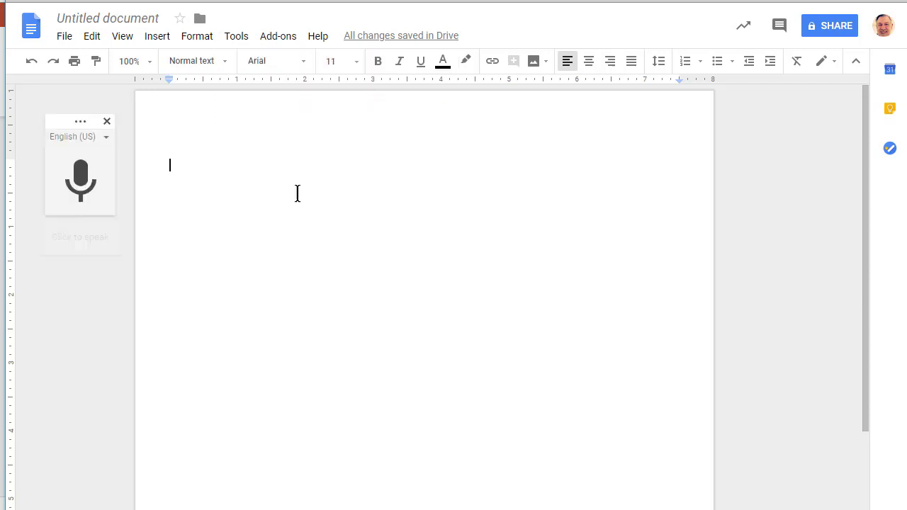
Dictate 'Slide one', the pizza, coffee, and donuts sentence, 'Slide to', and the closing sentence.
click(82, 180)
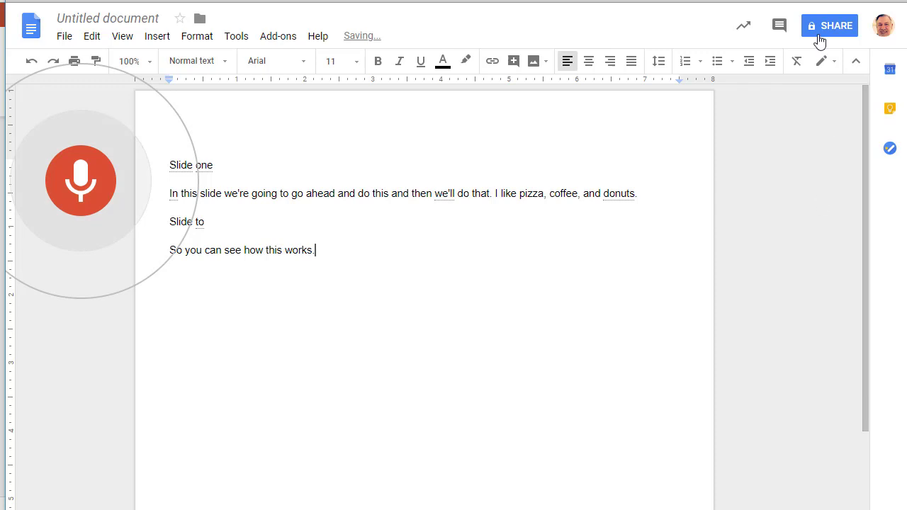
Stop the microphone, leaving the four dictated lines in the document.
click(81, 182)
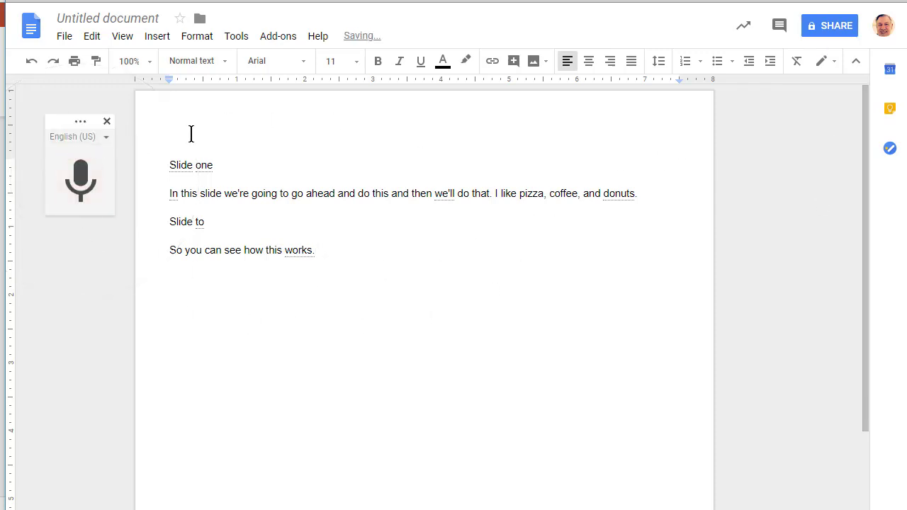